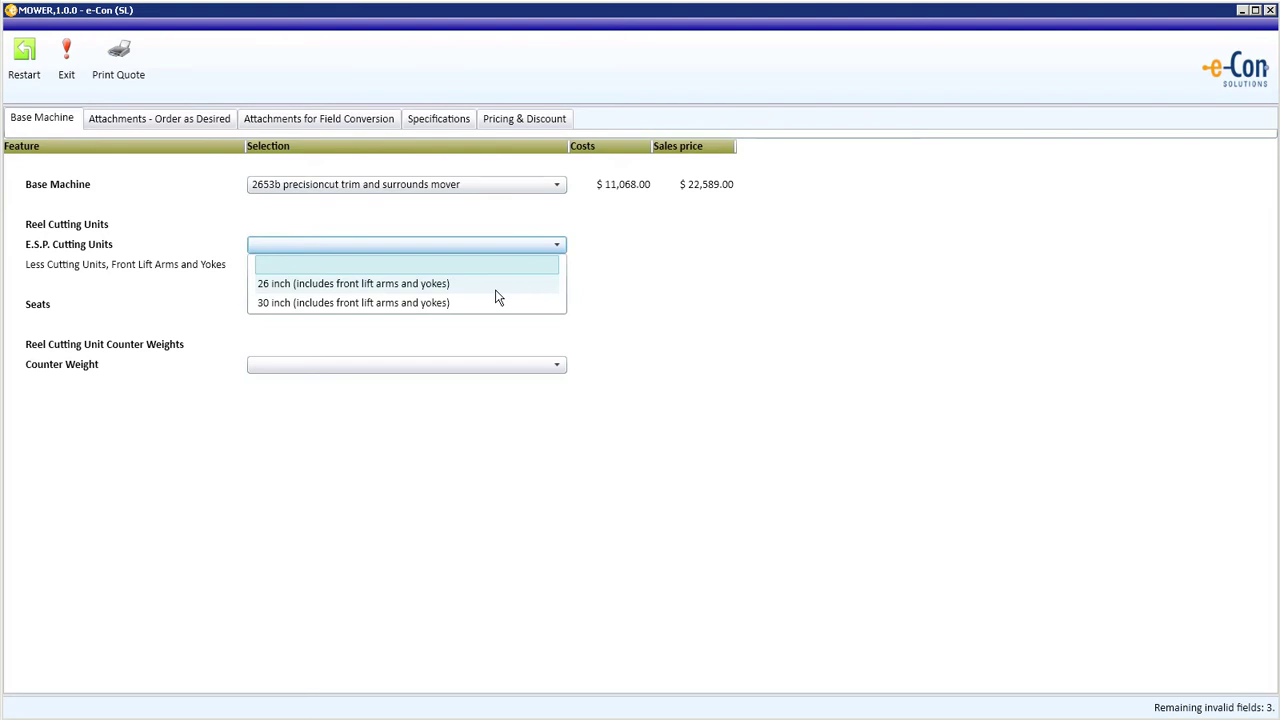
Select 26 inch E.S.P. Cutting Units for the base machine and switch the selection to 30 inch
left_click(496, 290)
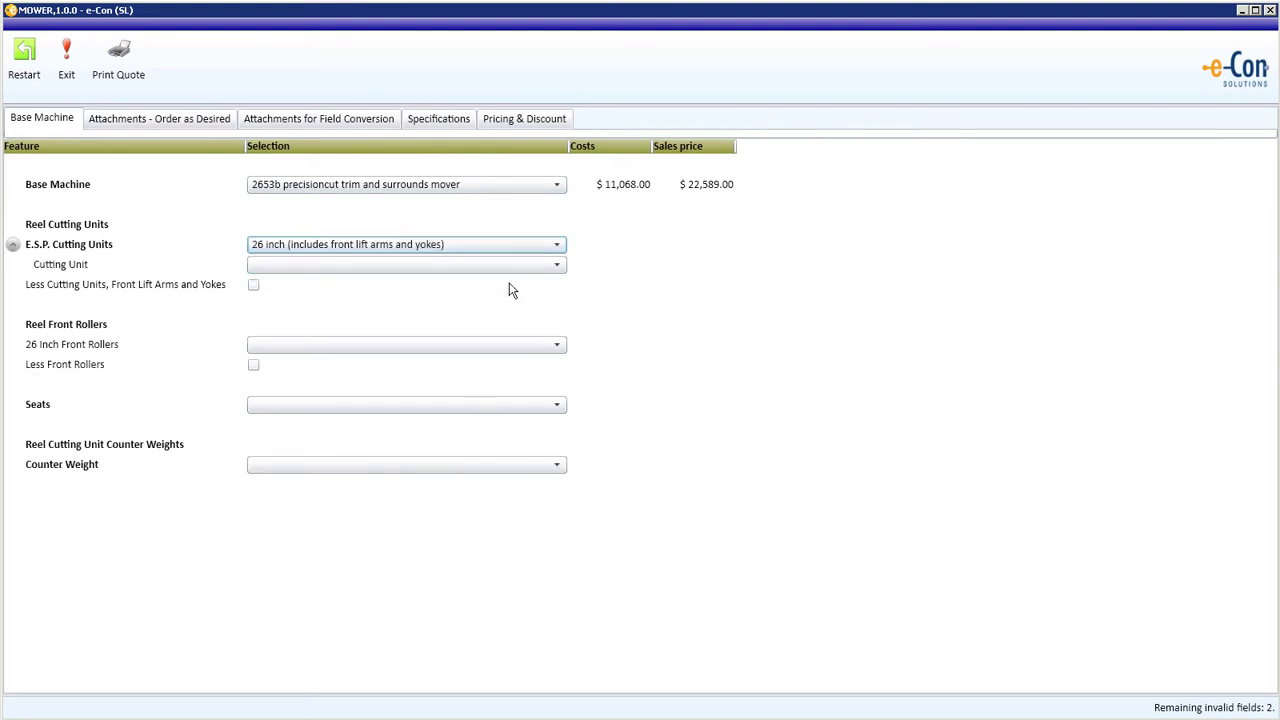
left_click(548, 250)
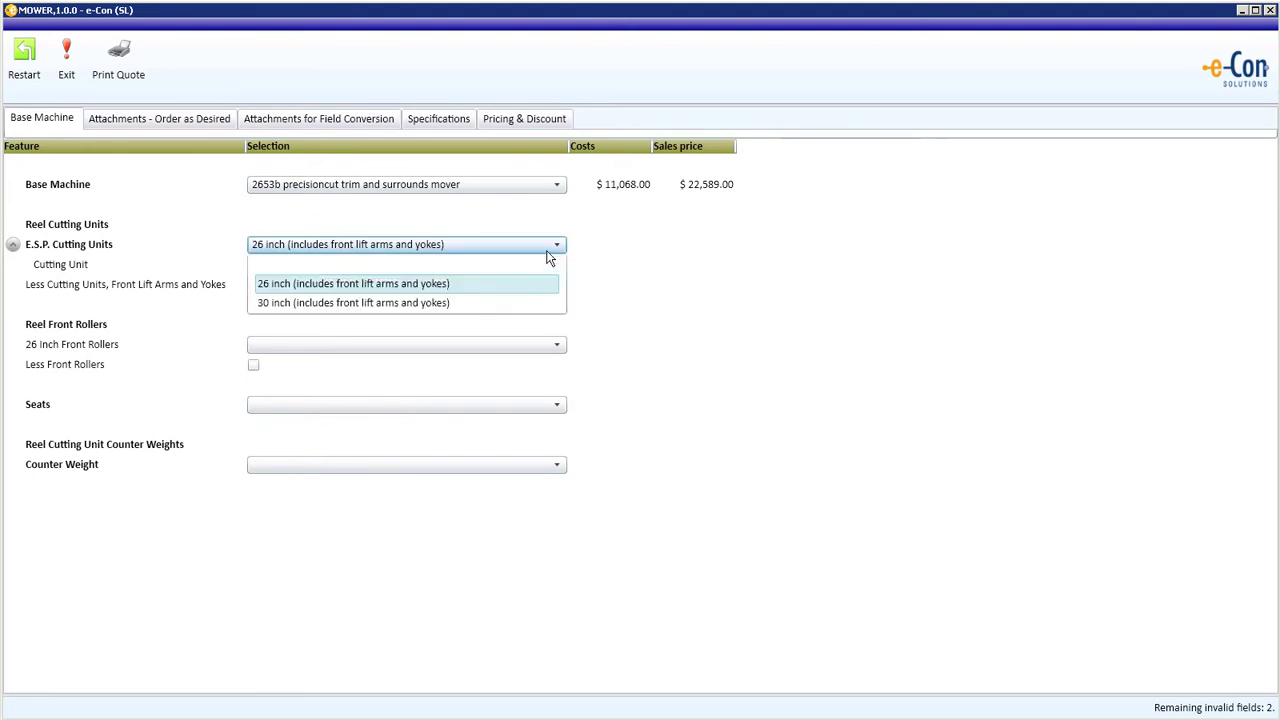
left_click(455, 308)
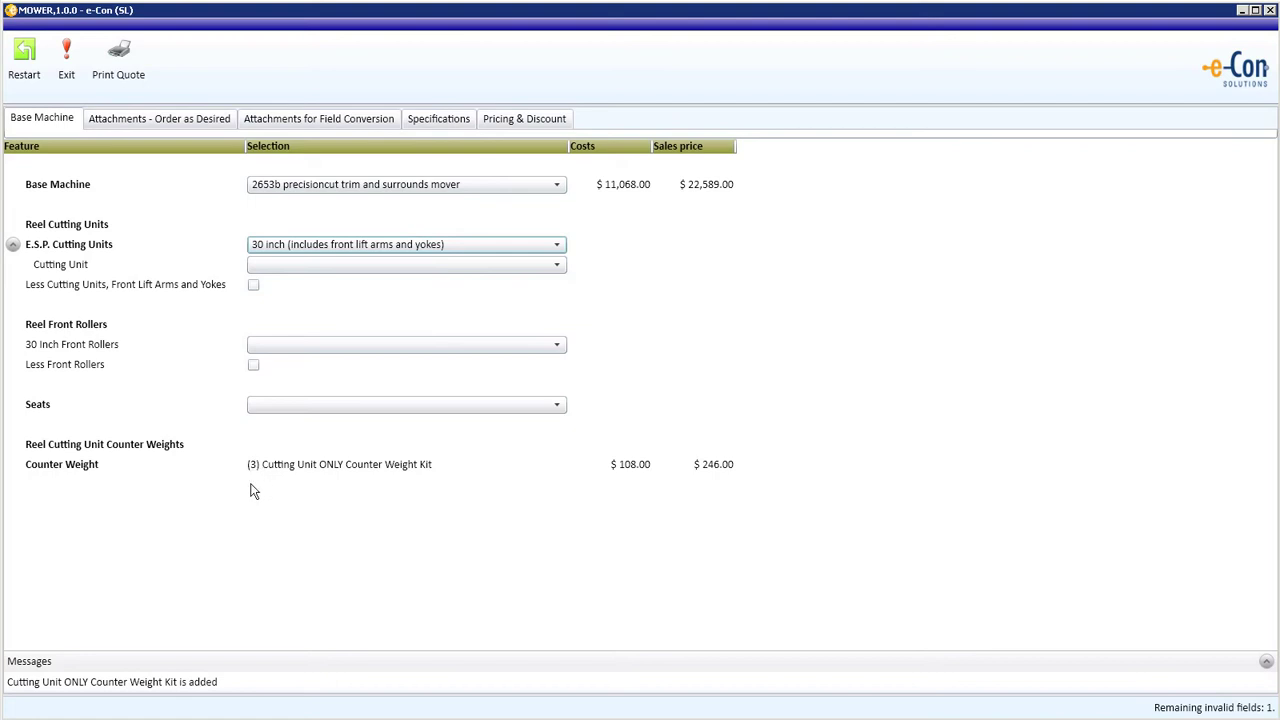
Return the E.S.P. Cutting Units to 26 inch and choose (3) QA7 Five Blade 26 In. Cutting Units
left_click(308, 265)
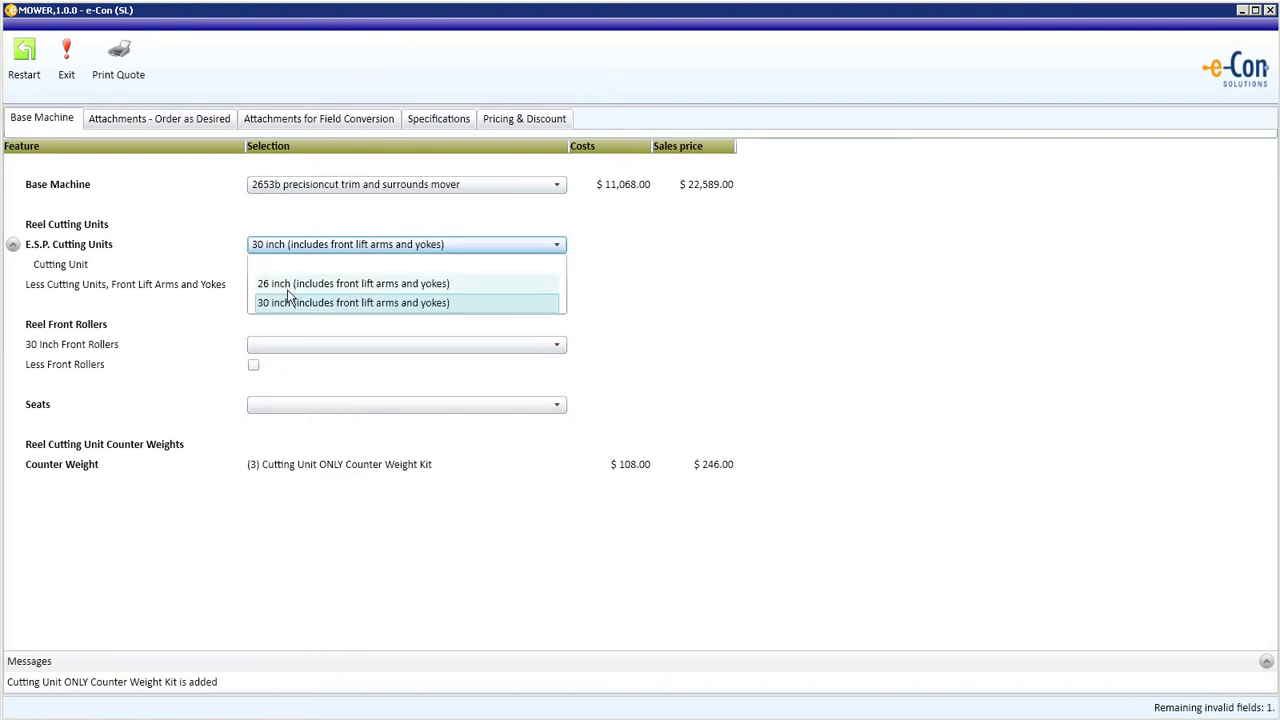
left_click(295, 285)
left_click(285, 269)
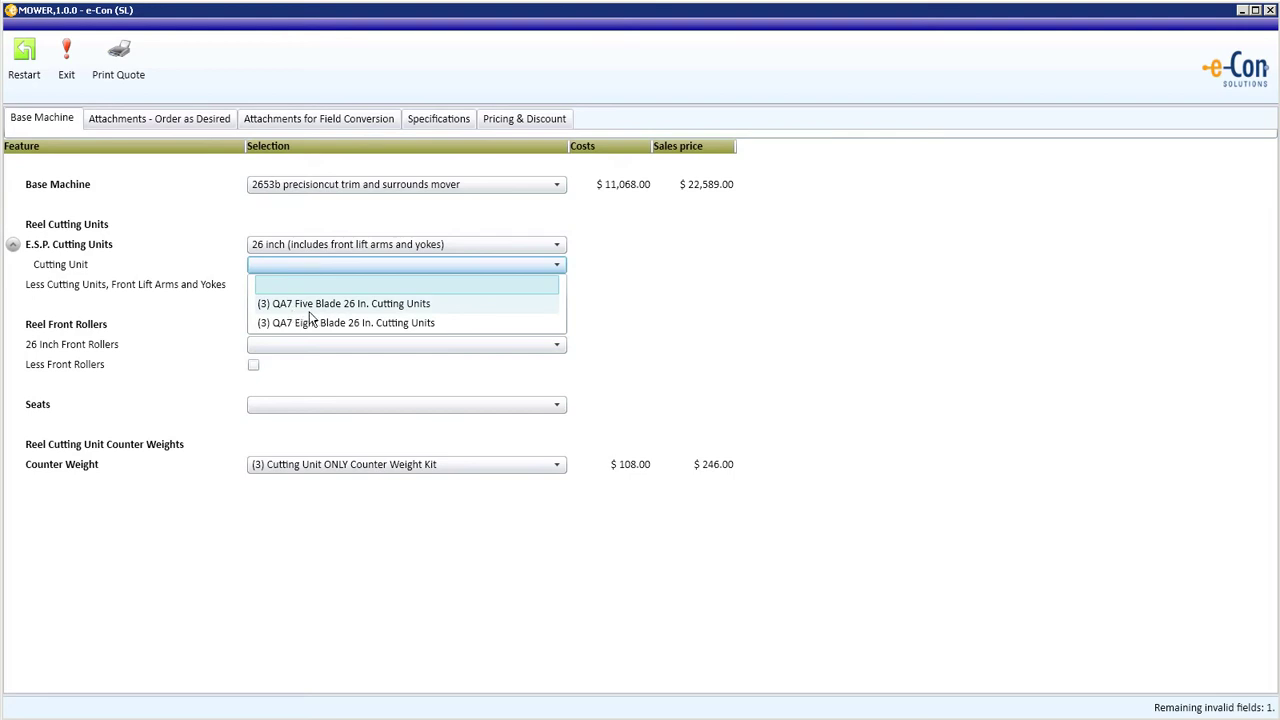
left_click(308, 310)
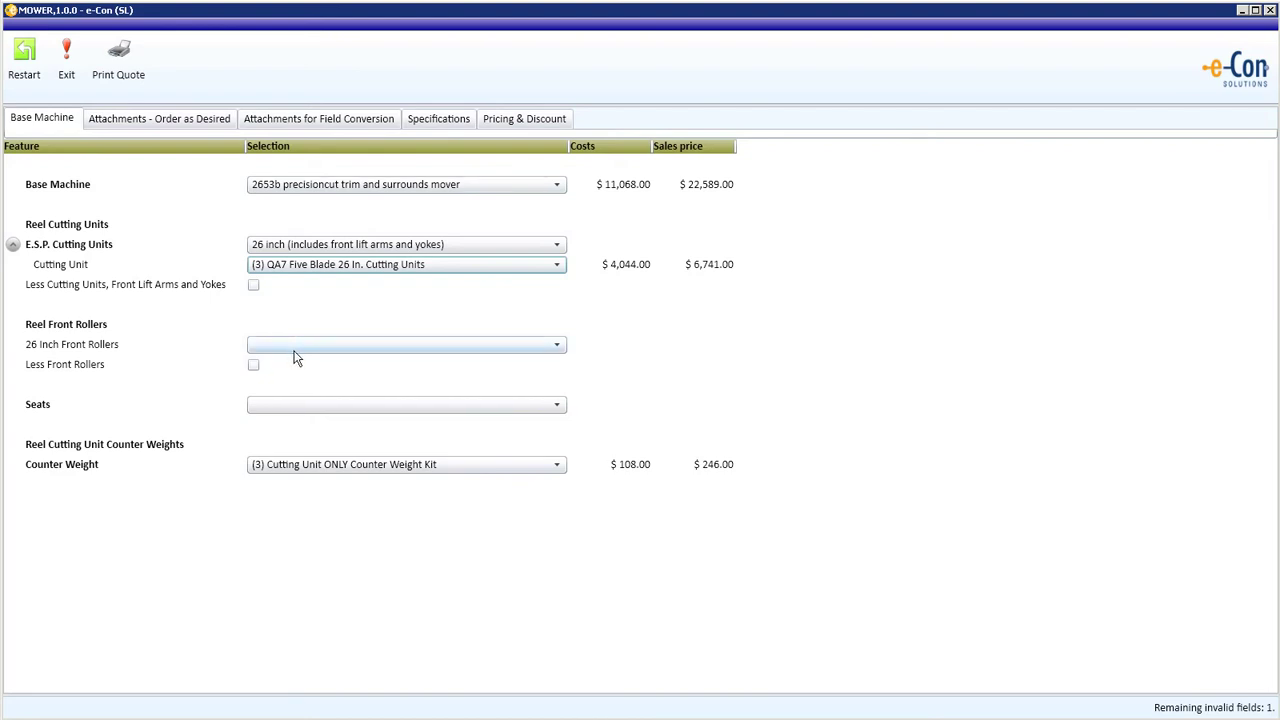
Choose the (3) 3 in. diameter heavy duty grooved disc front rollers and the Deluxe Suspension Seat with Armrest
left_click(295, 350)
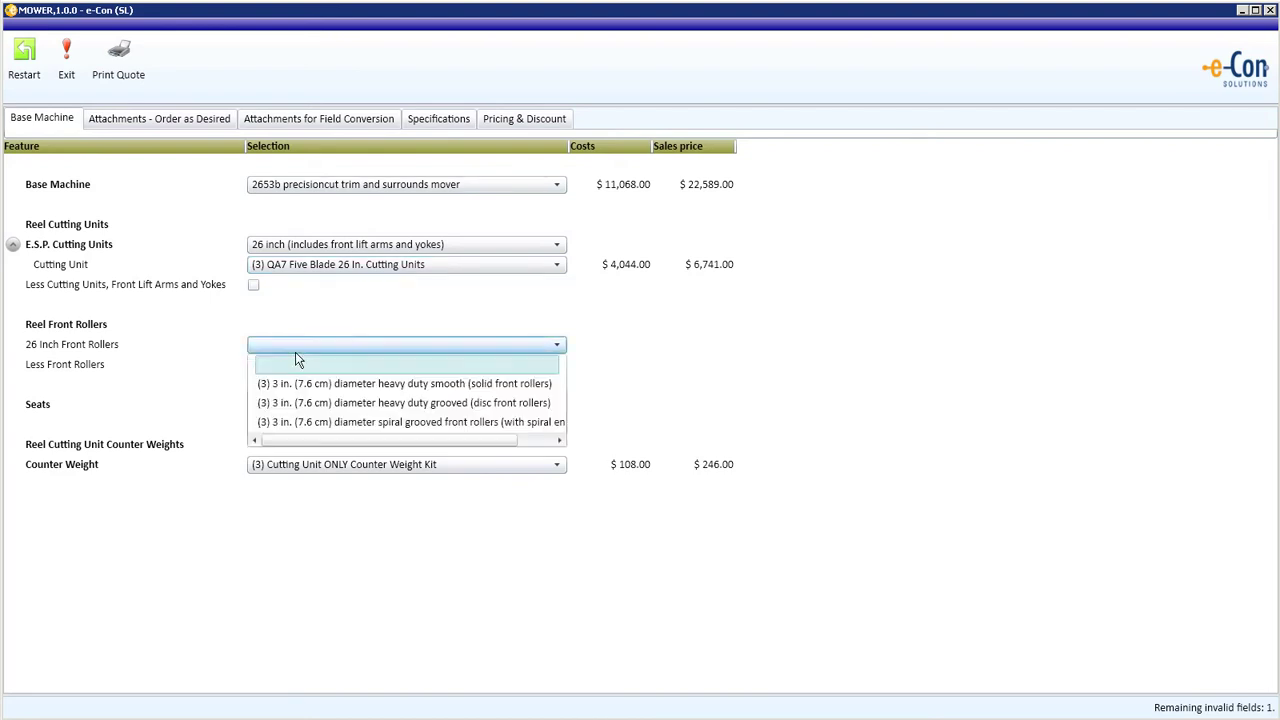
left_click(310, 402)
left_click(308, 406)
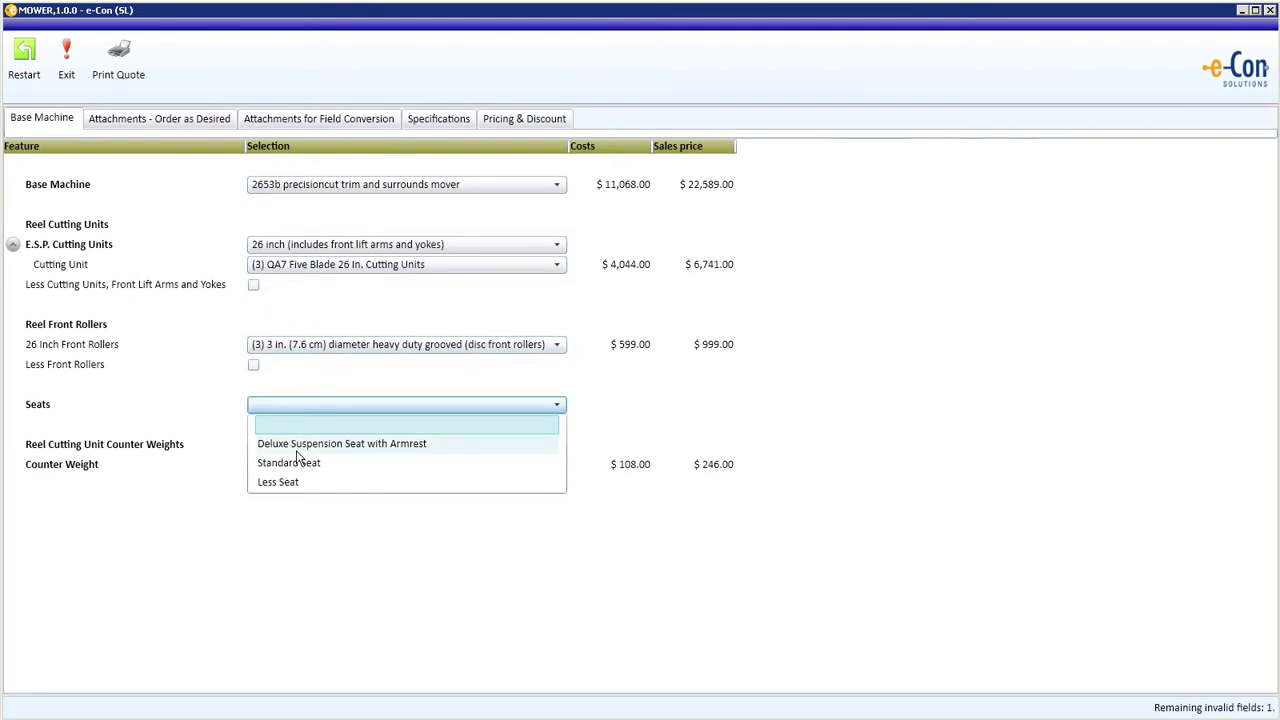
left_click(297, 451)
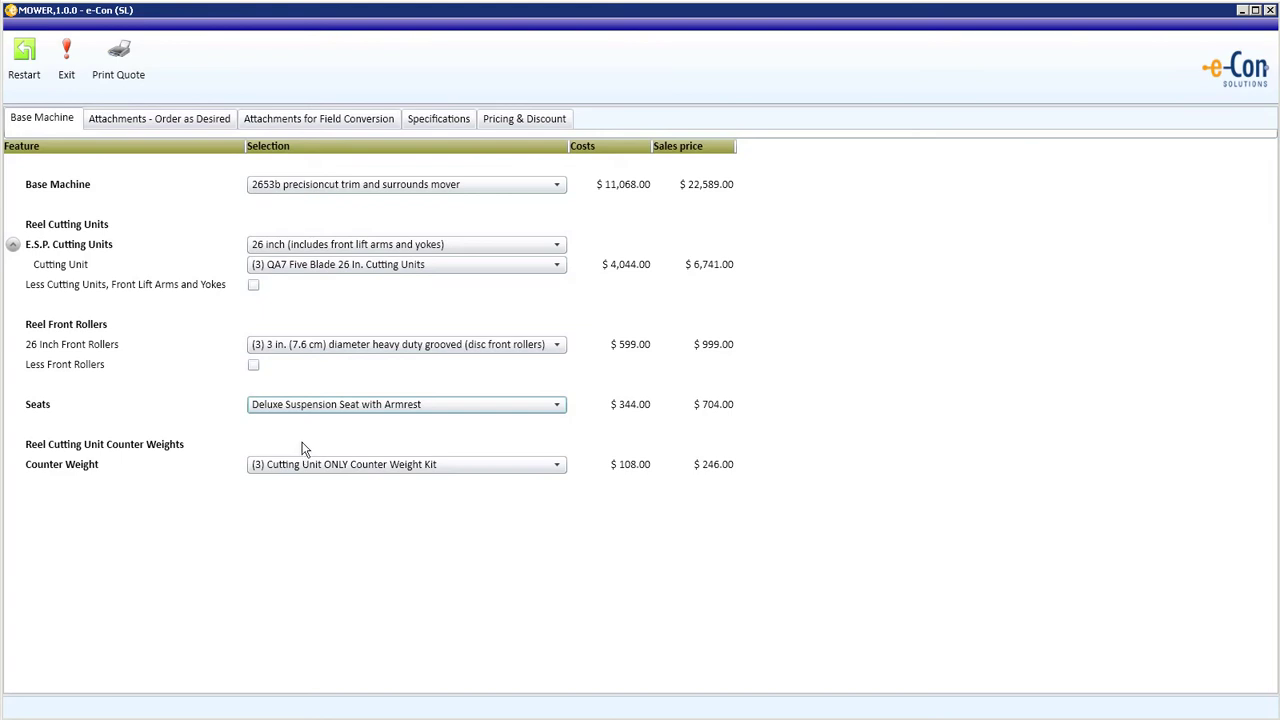
Add the QA7 Eight Blade 26 In. European CE Kit, 26 In Grass Catcher and QA7 FTC Gear Drive as order-as-desired attachments
left_click(213, 126)
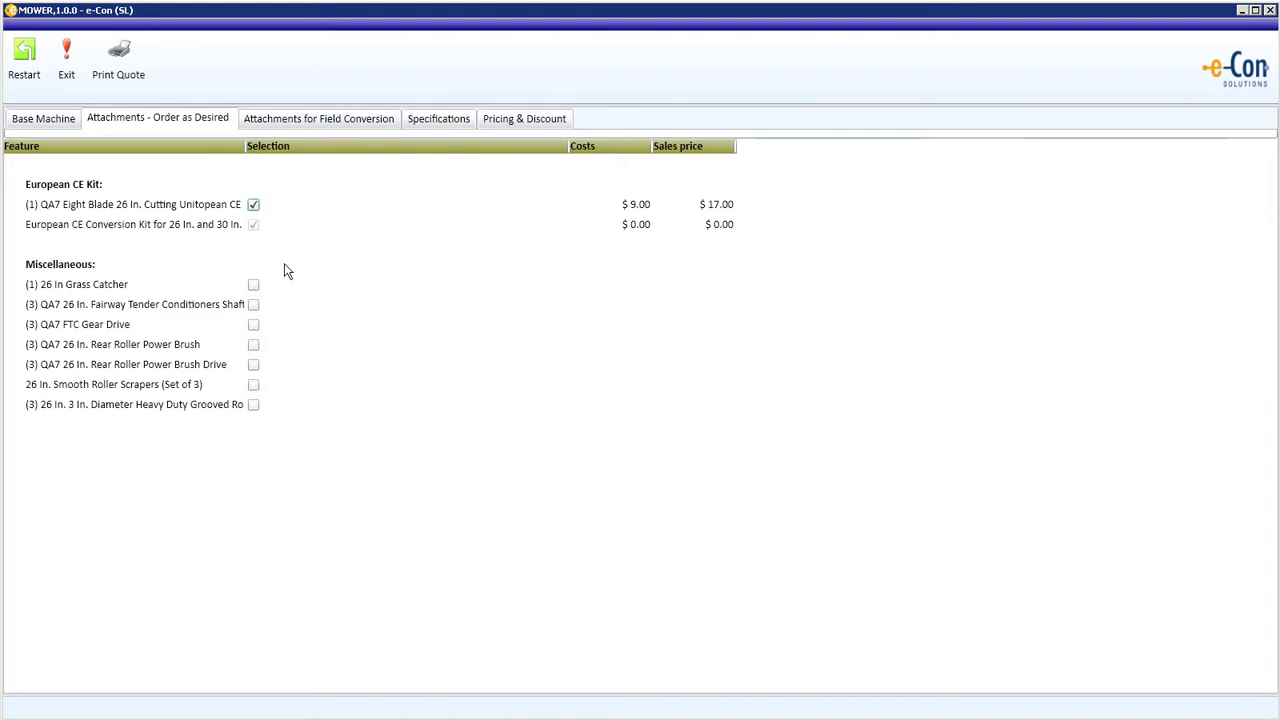
left_click(258, 289)
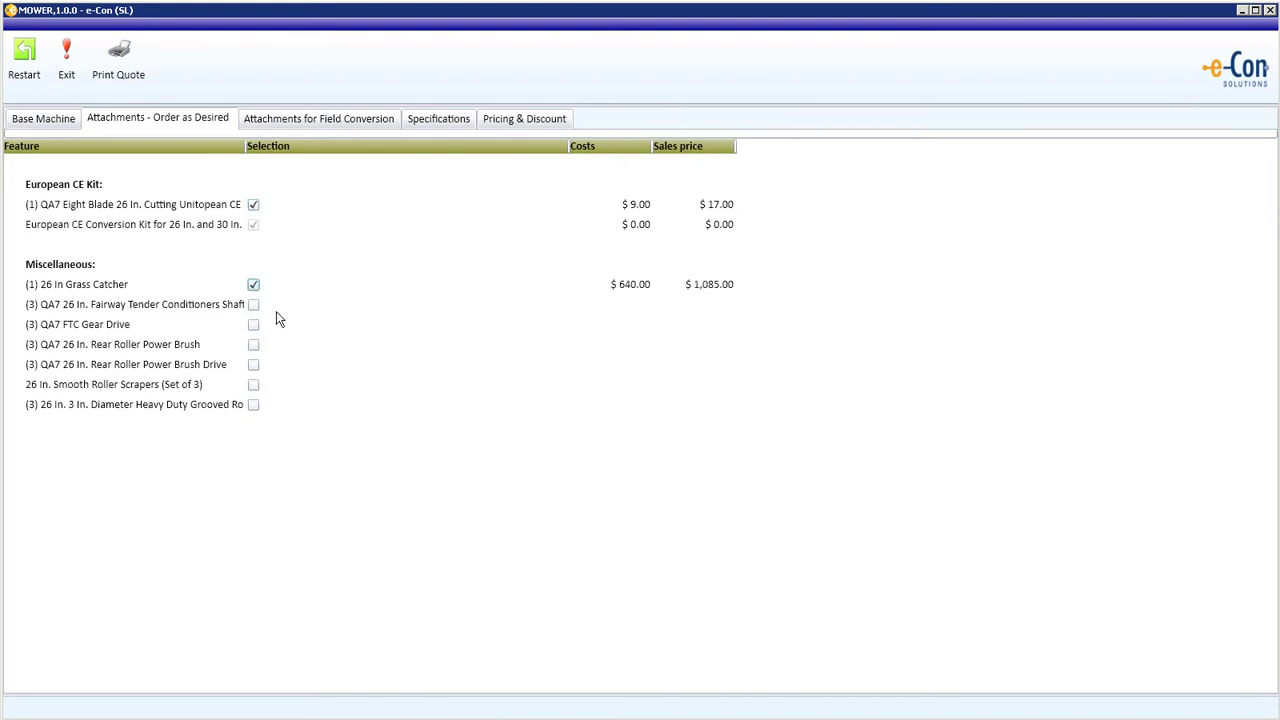
left_click(260, 331)
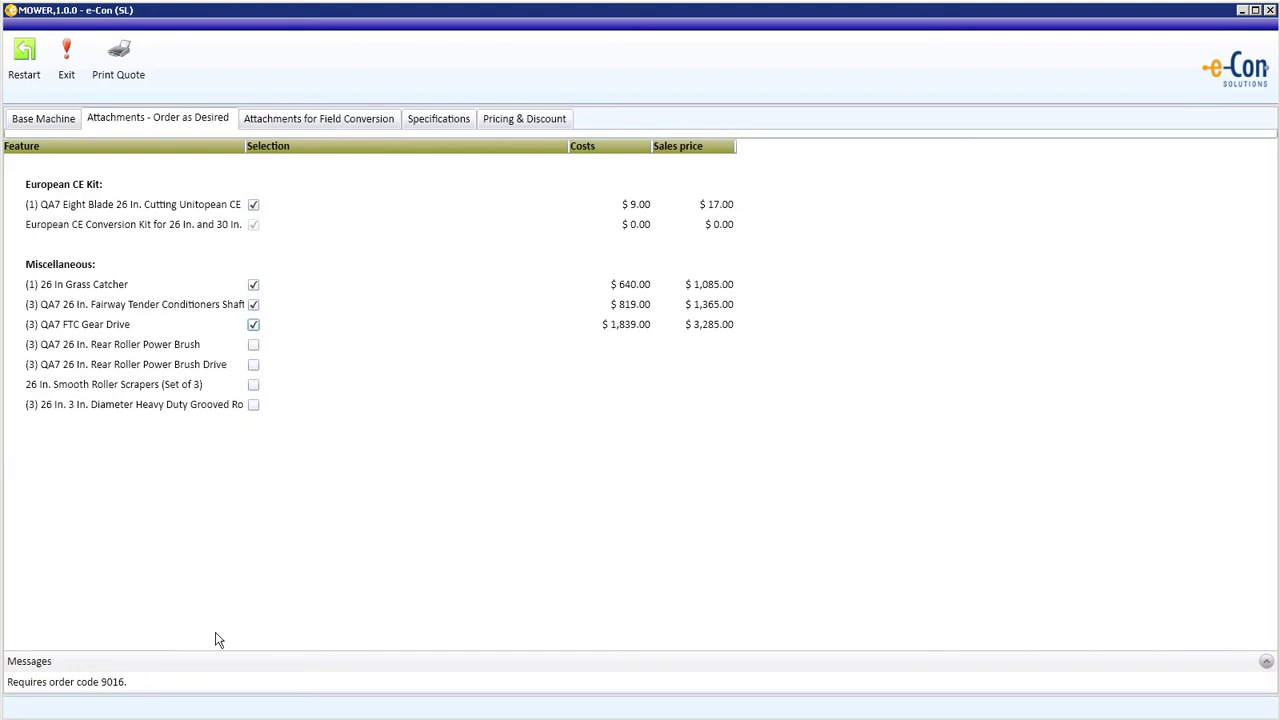
Add the (3) QA7 26 In. Rear Roller Power Brush and remove the 26 In Grass Catcher from the ordered attachments
left_click(254, 346)
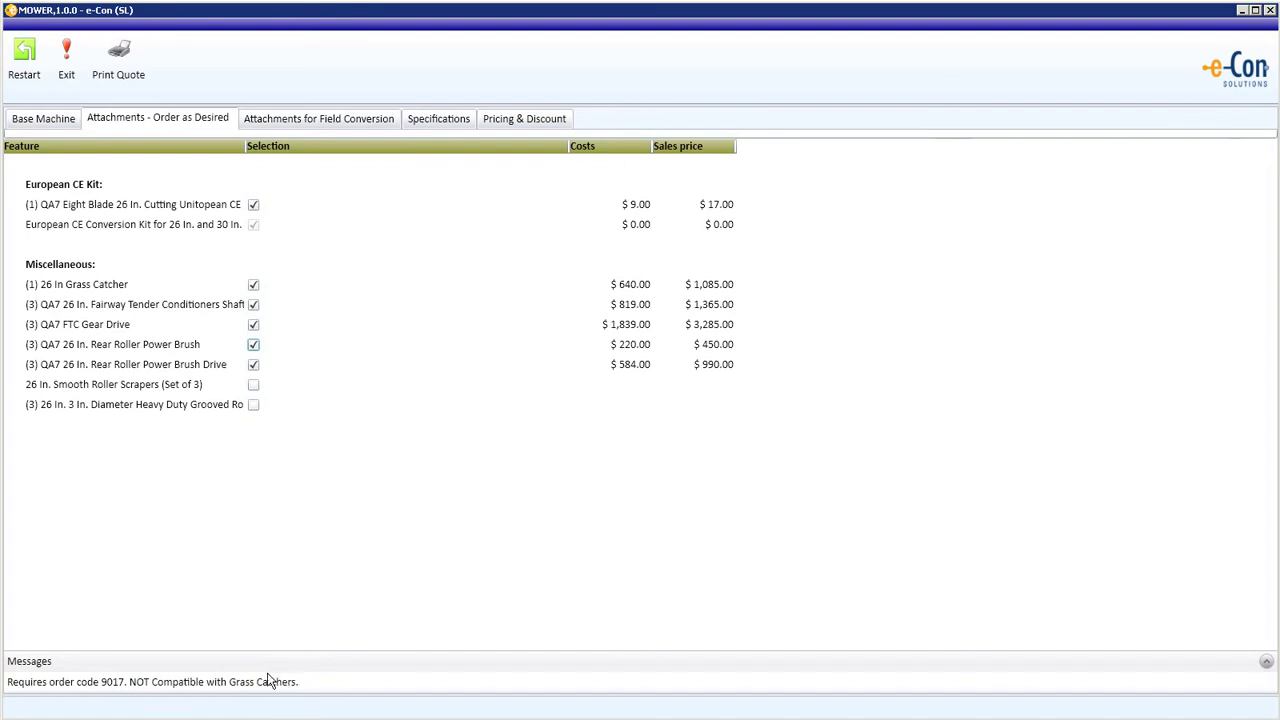
left_click(253, 285)
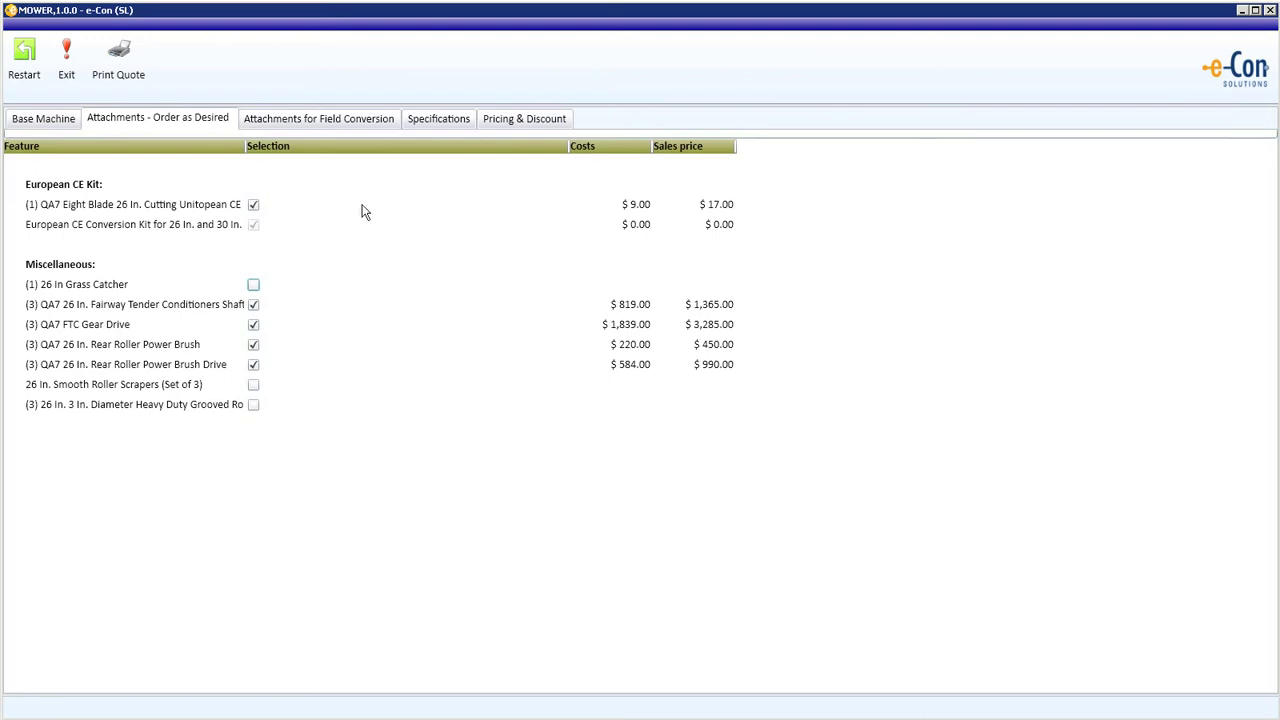
Add field conversion attachments: 26 In Grass Catcher, Arm Rest Kit, 6.3 mm Low-Cut Bedknife, front Light Bracket Kit, and Deluxe Suspension Seat with Armrests
left_click(359, 128)
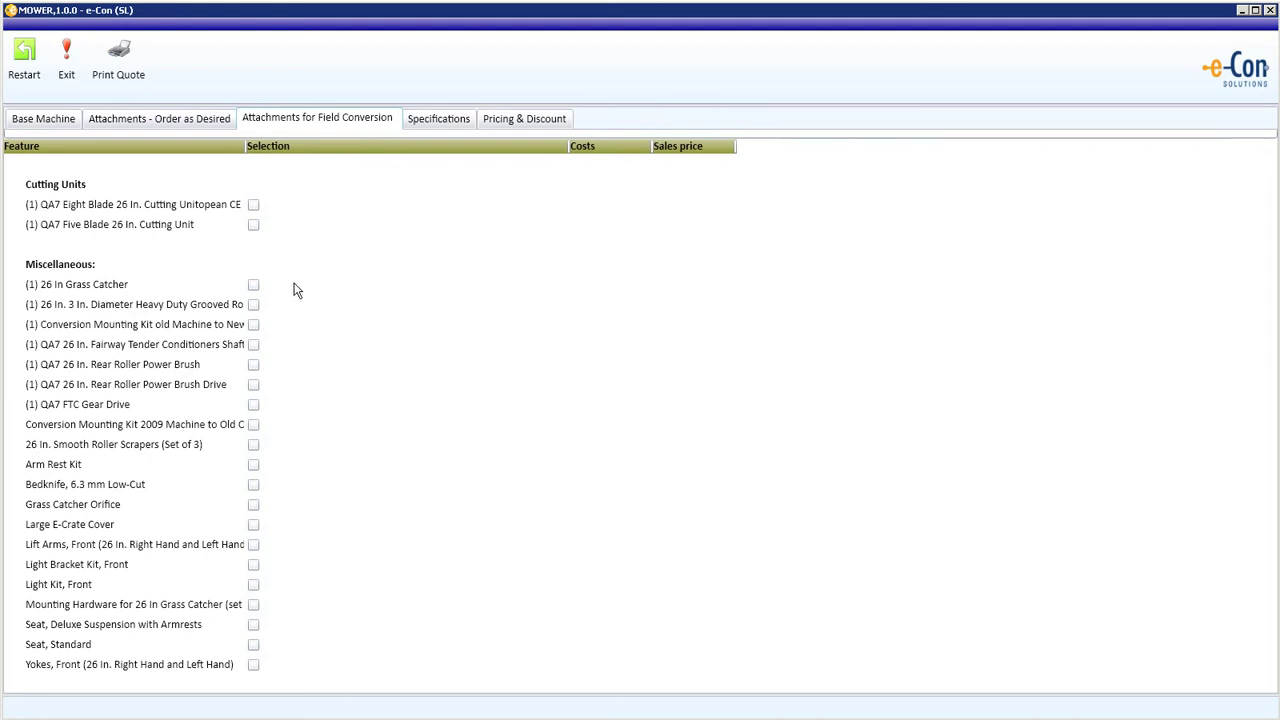
left_click(259, 290)
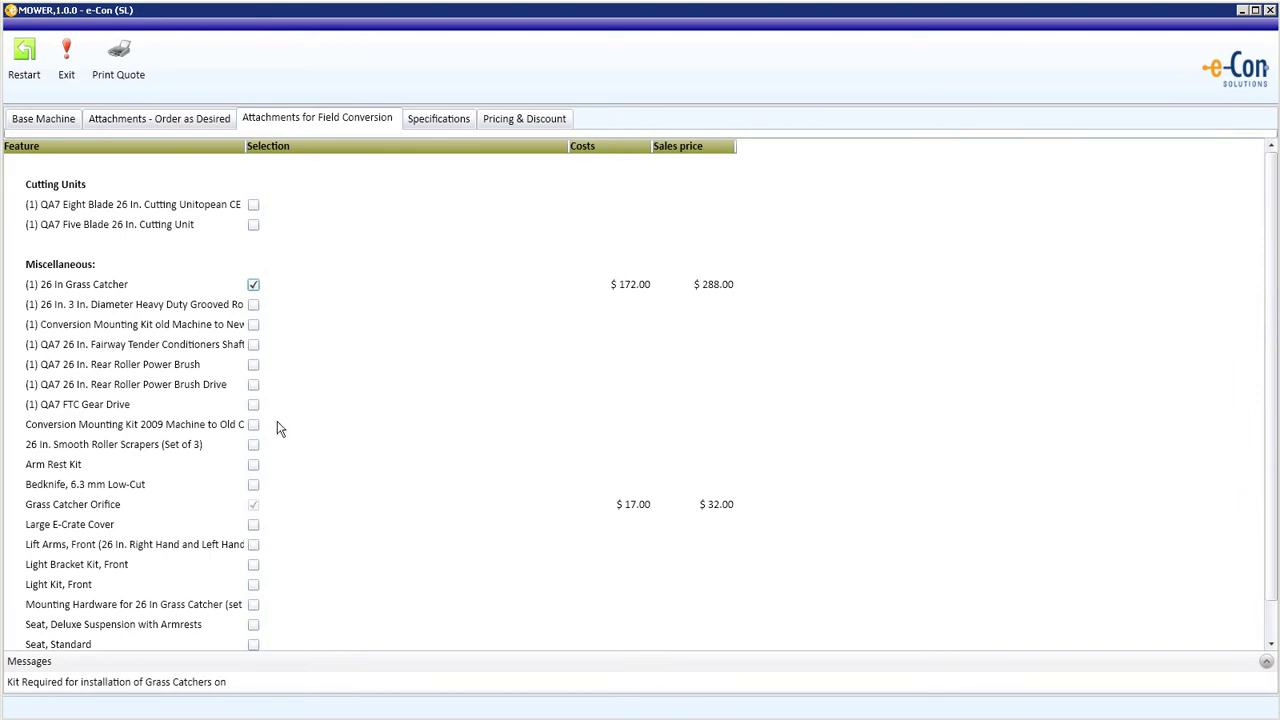
left_click(255, 467)
left_click(256, 487)
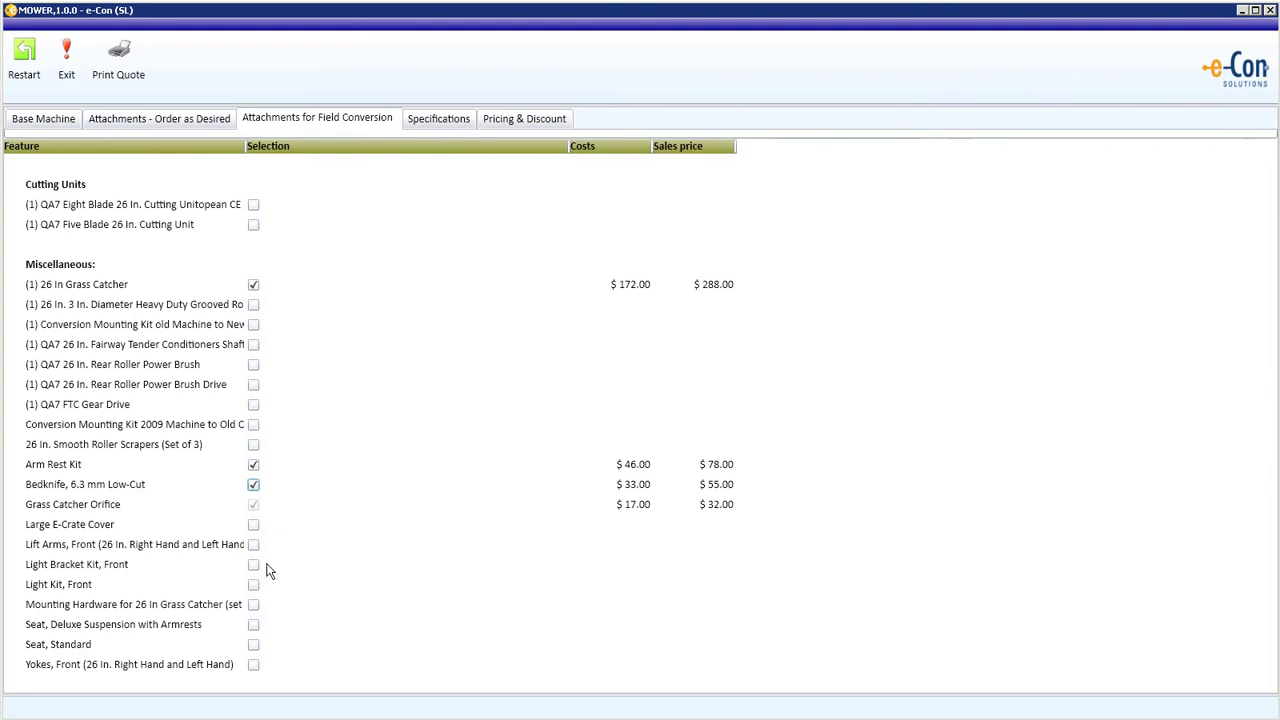
left_click(254, 626)
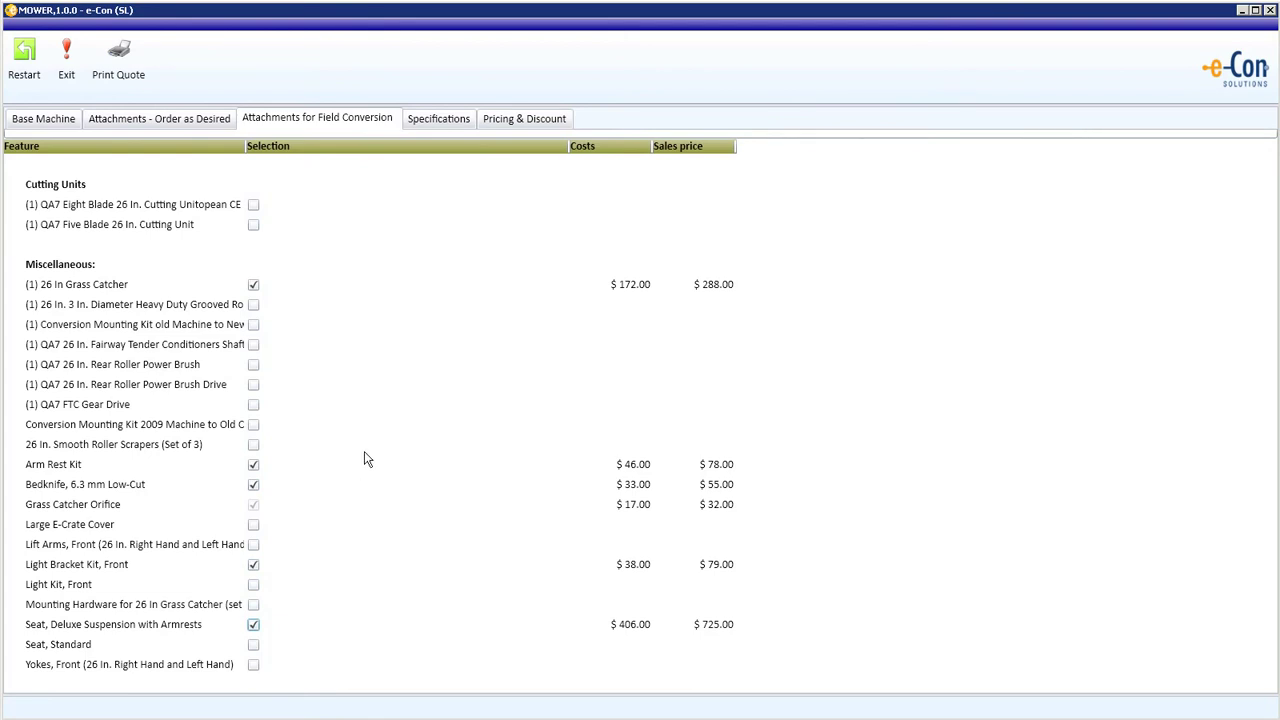
Review the base machine's equipment specifications and set the Base Machine discount to 10 %
left_click(437, 128)
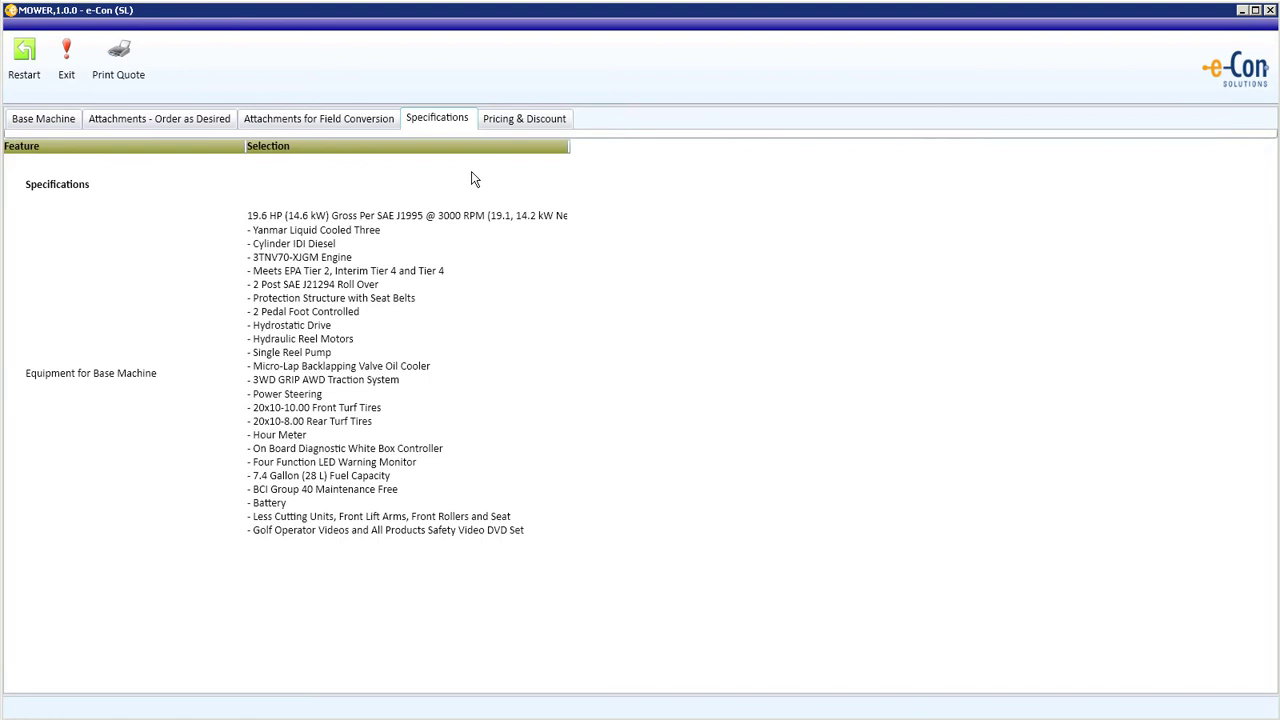
left_click(522, 128)
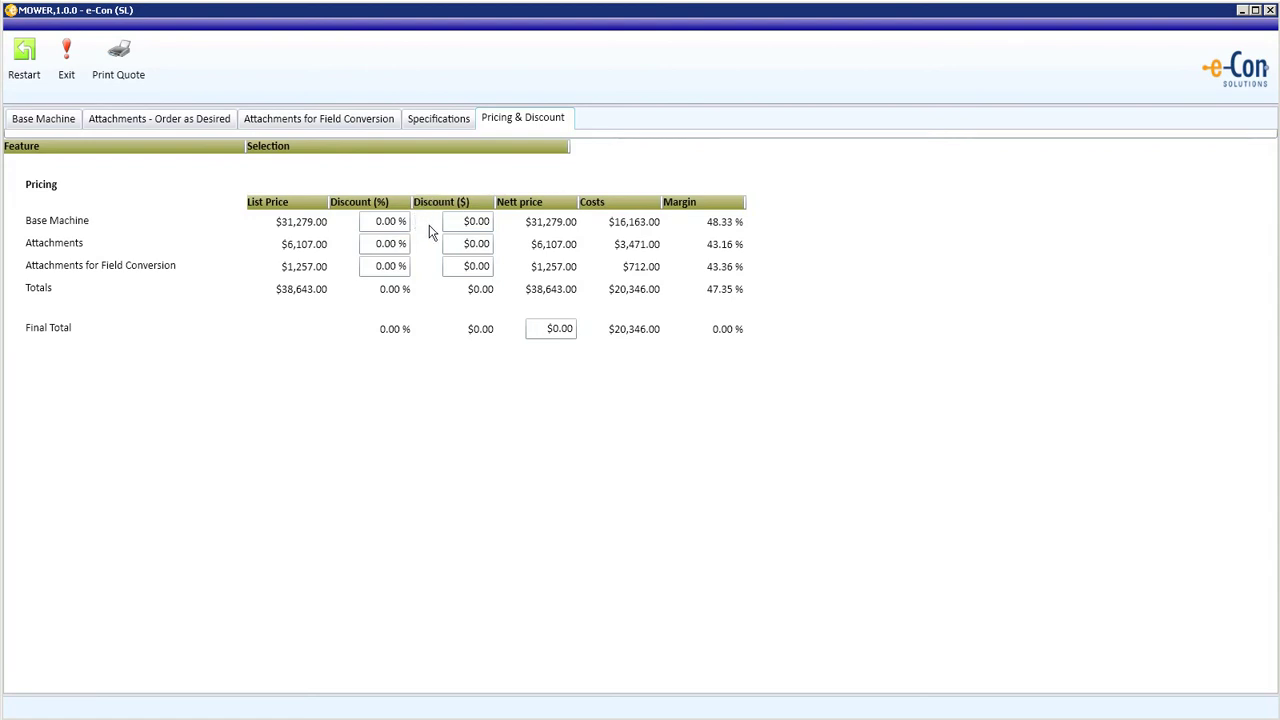
left_click(384, 224)
type("10")
key("Tab")
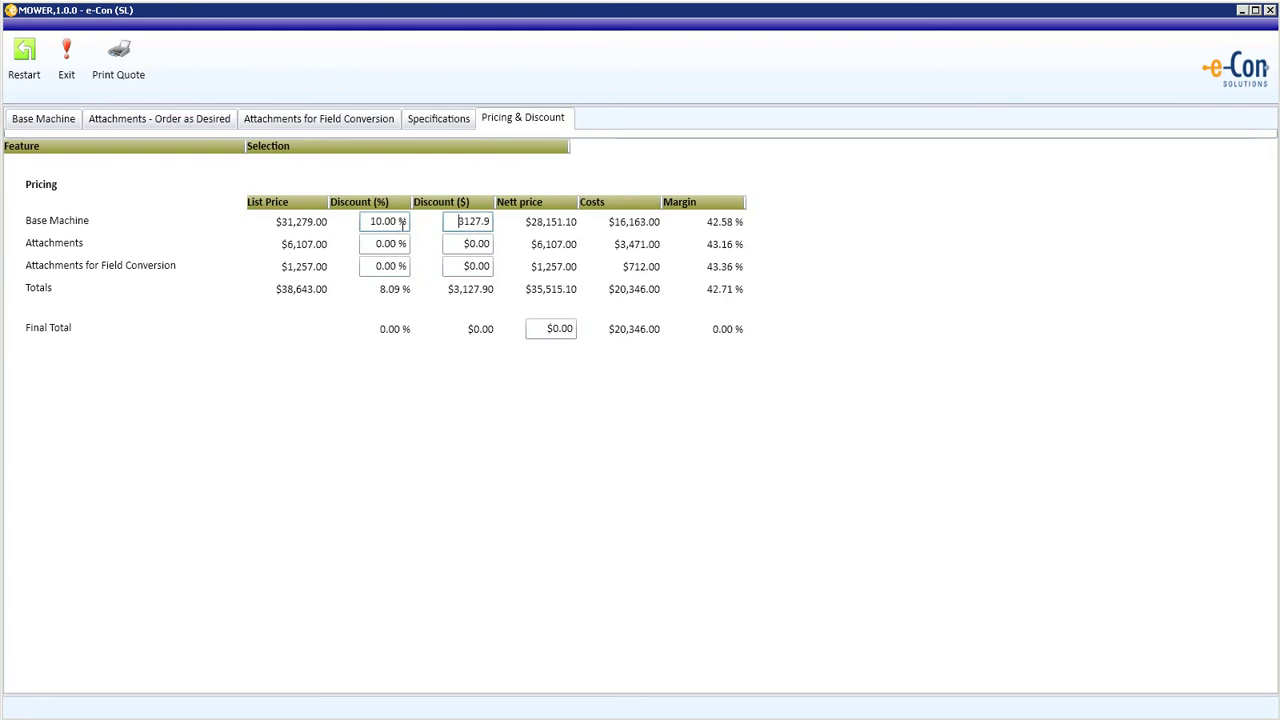
Set the Attachments discount to $1,000 and the Attachments for Field Conversion discount to 5 %
left_click(468, 225)
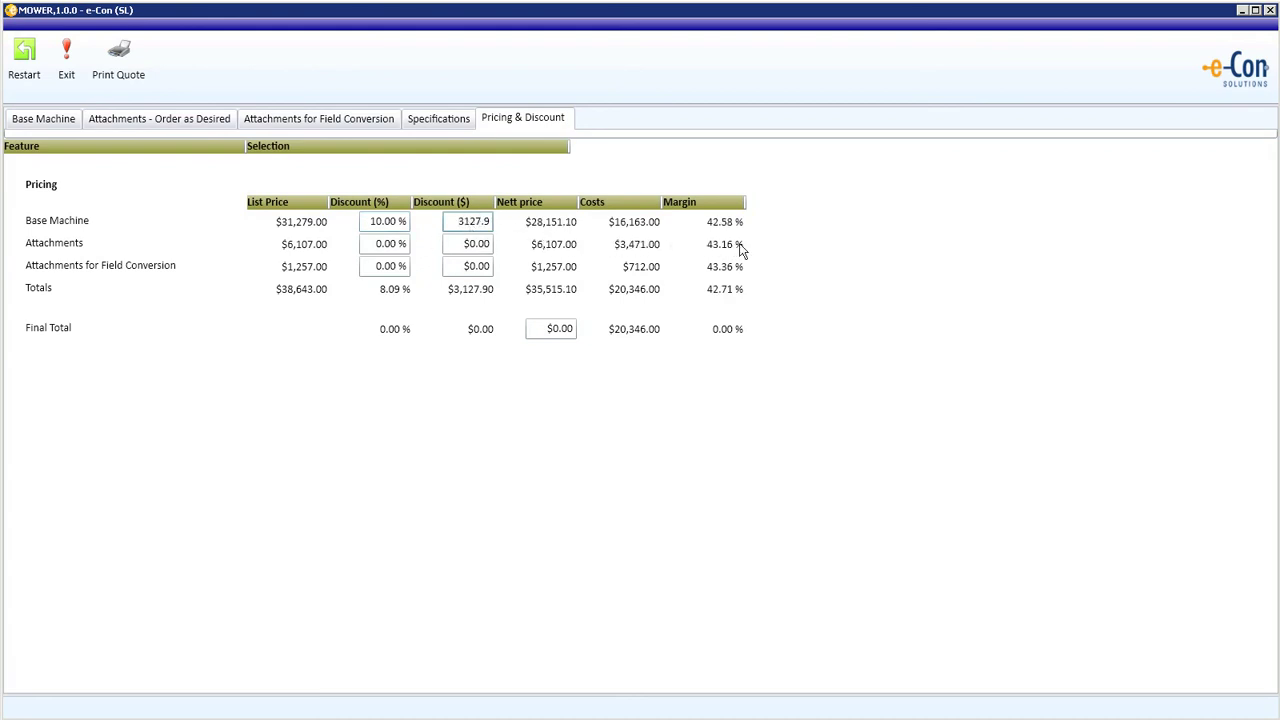
key("Tab")
key("Tab")
type("1,0")
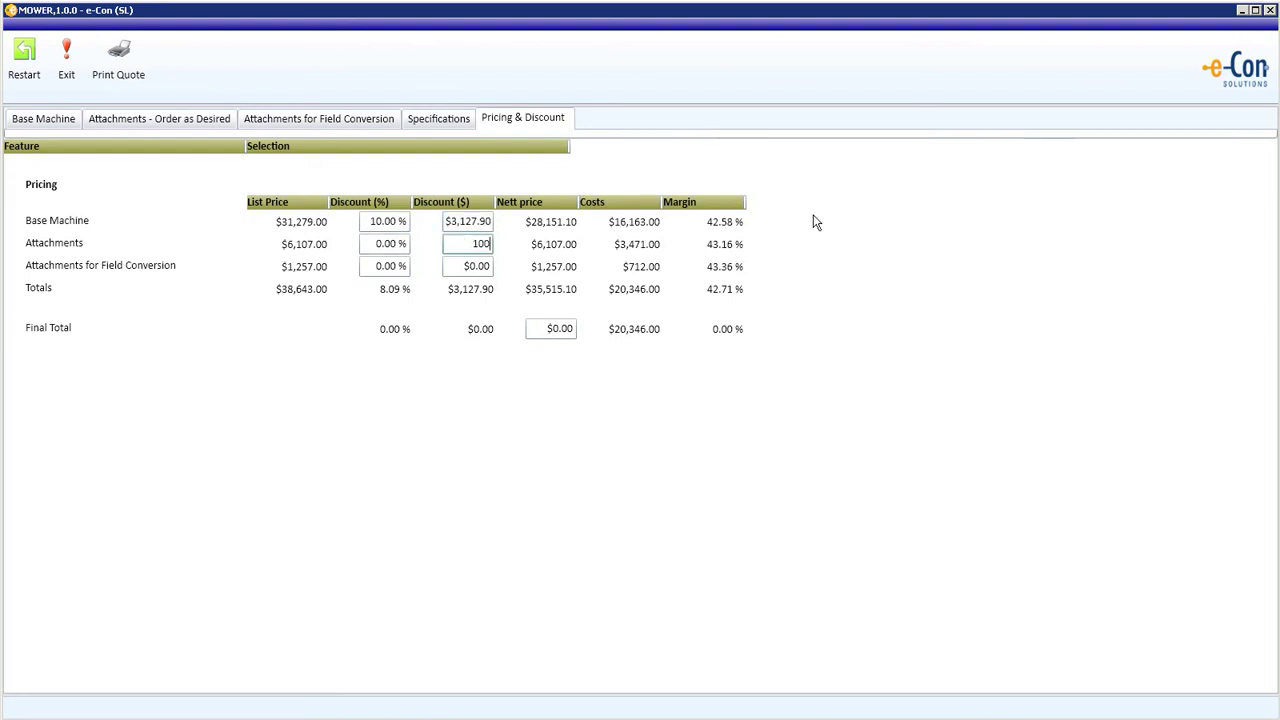
type("00")
key("Tab")
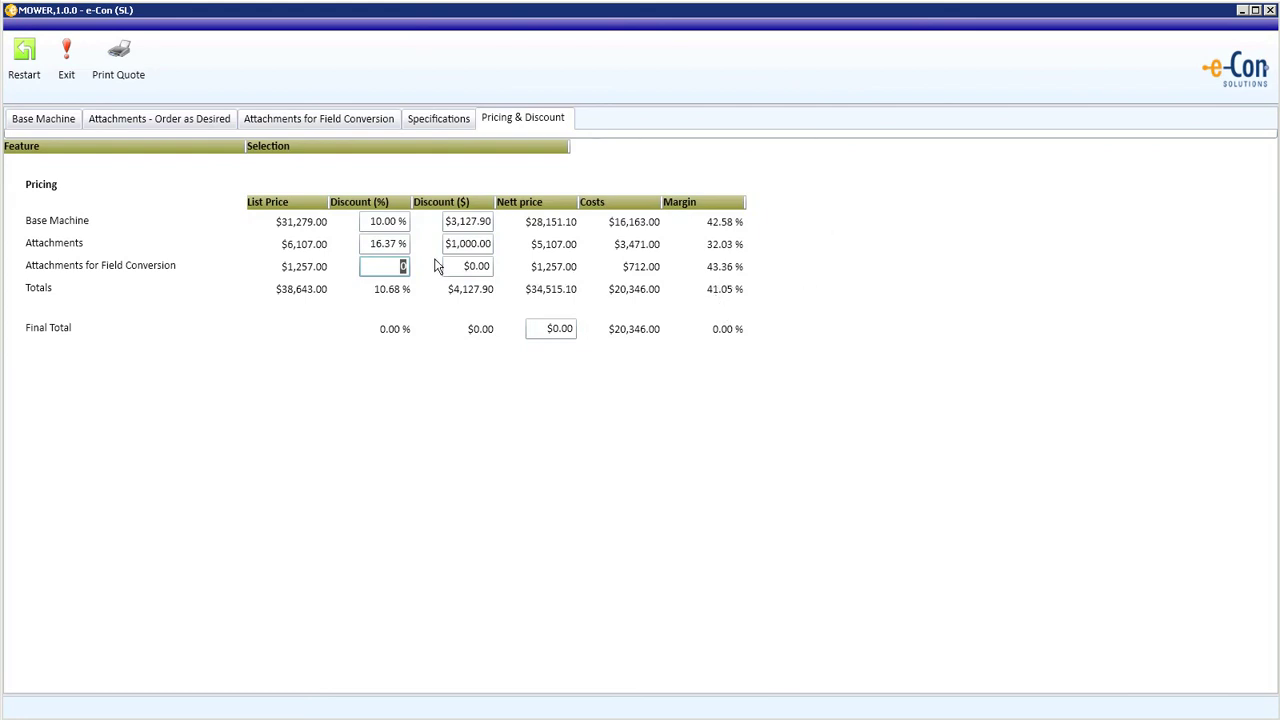
key("Tab")
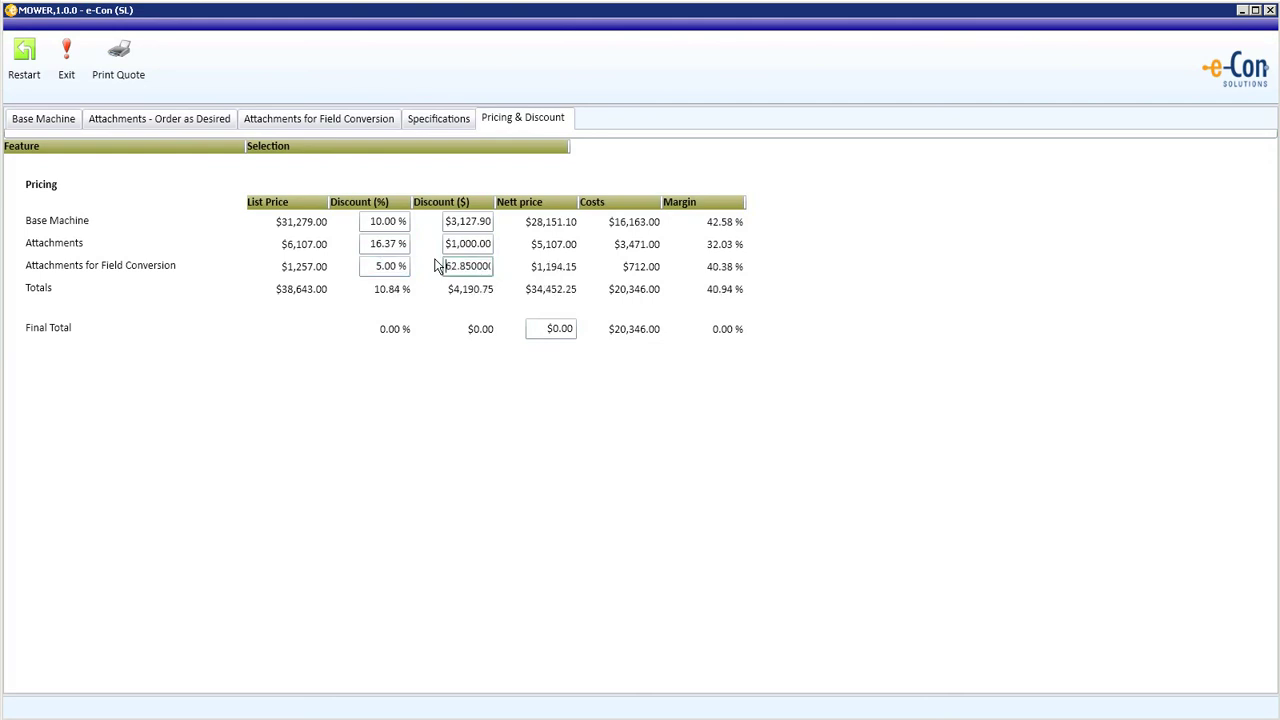
Set the Final Total nett price to $35,000 and print the quote
key("Tab")
type("0")
key("Return")
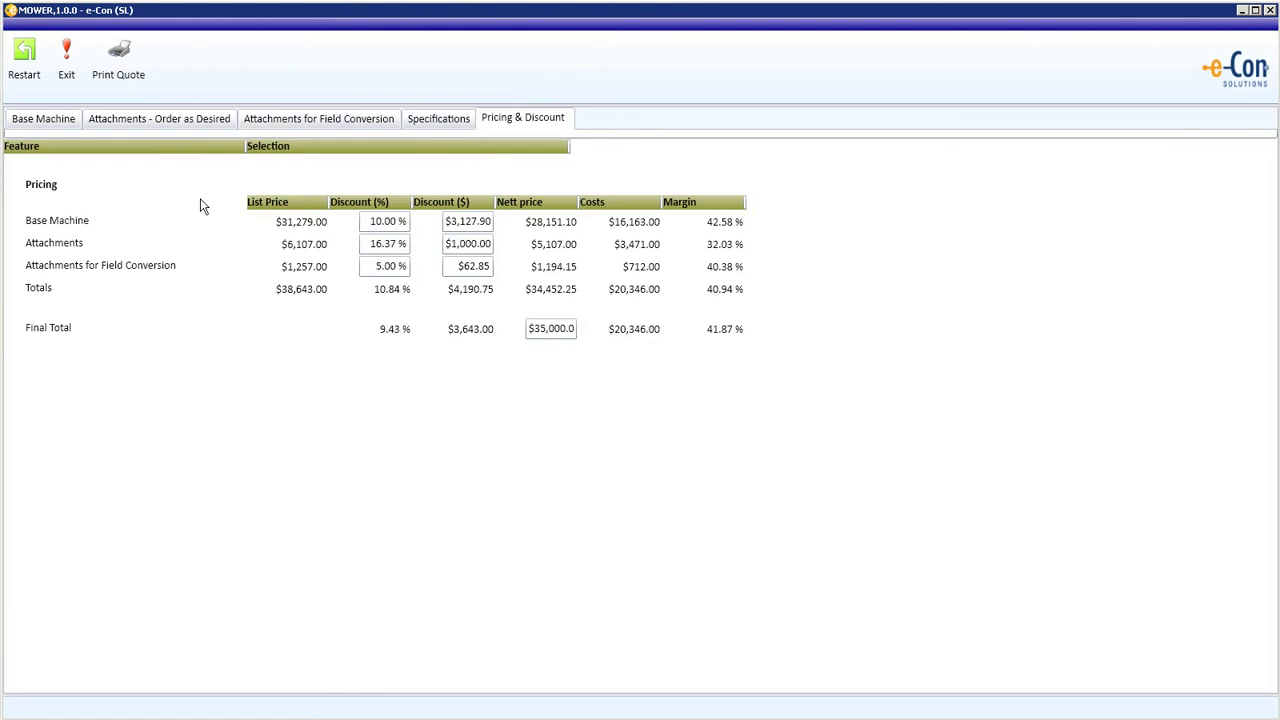
left_click(138, 72)
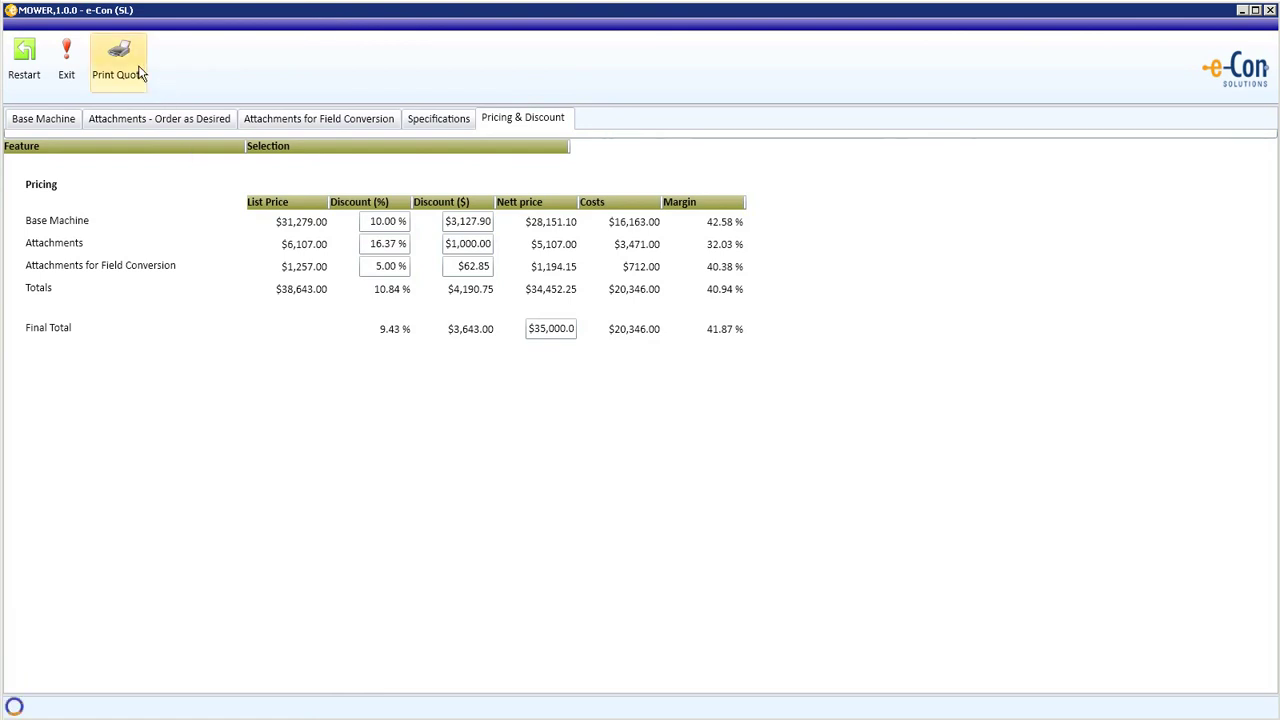